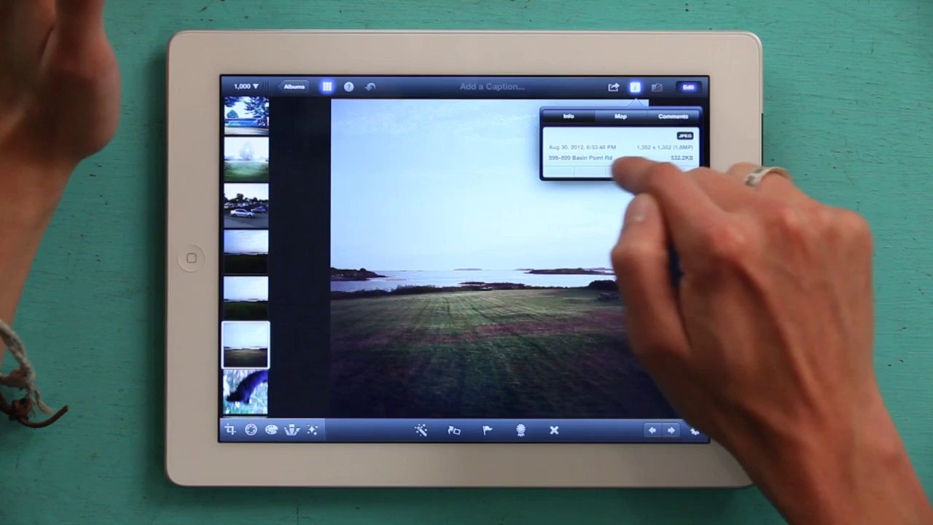
Open the Map tab and pan around the Basin Point Rd pin for a wider coastal view
{"action": "left_click", "coordinate": [620, 116]}
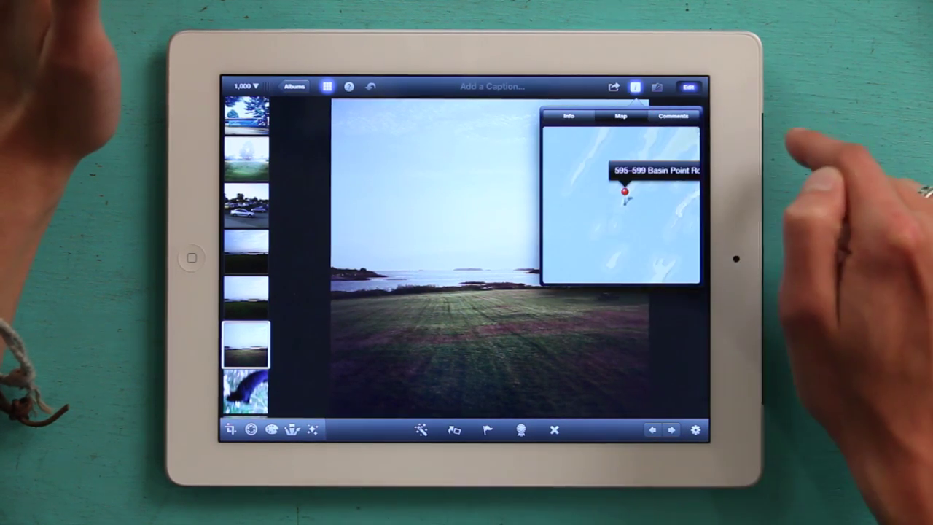
{"action": "left_click_drag", "start_coordinate": [583, 260], "coordinate": [575, 291]}
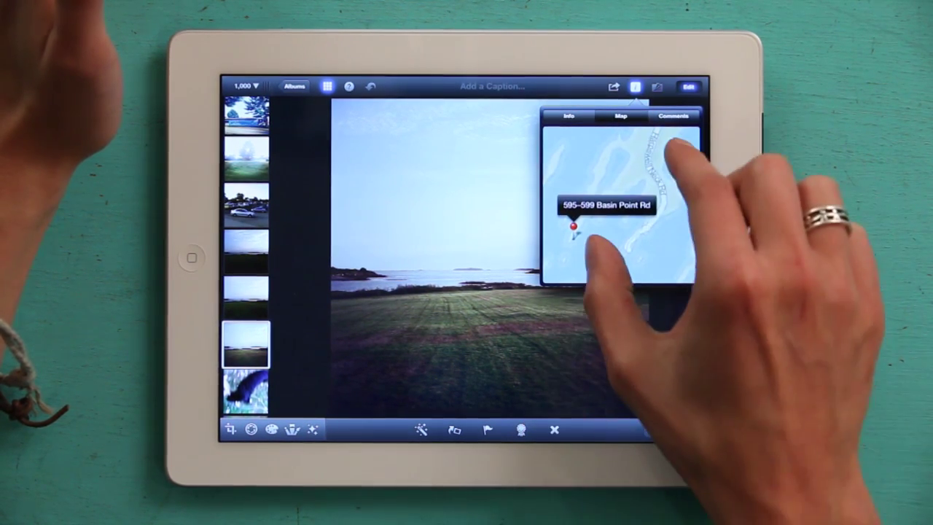
{"action": "scroll", "coordinate": [619, 211], "scroll_direction": "down", "scroll_amount": 5}
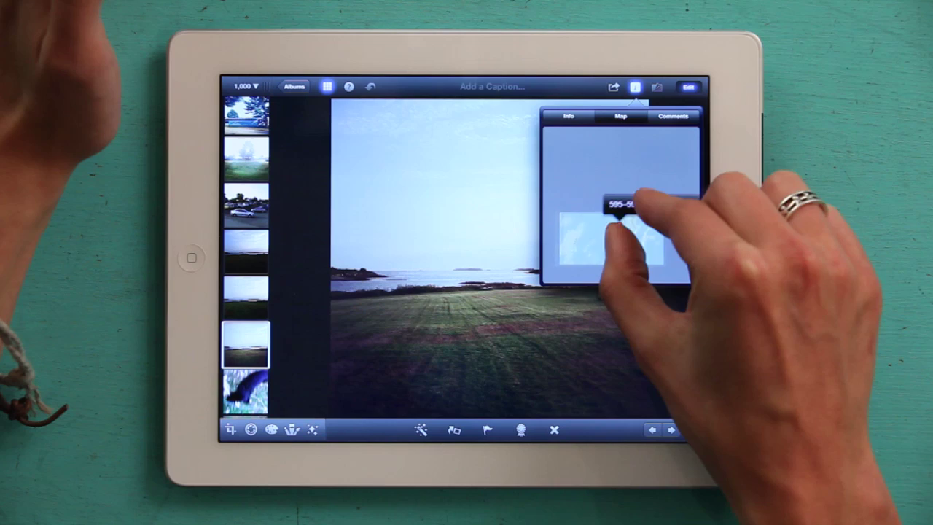